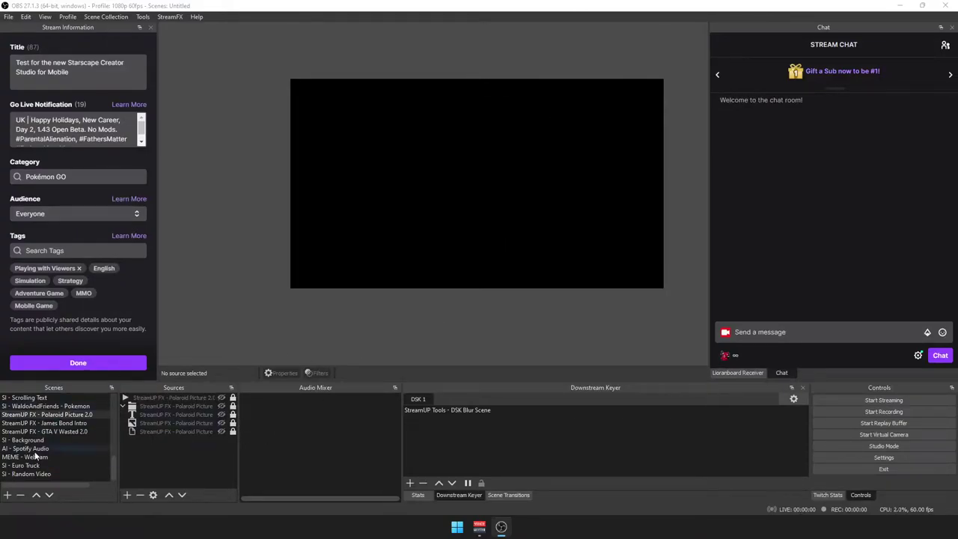
- Unhide the hidden Polaroid sources, keeping the countdown off, and set the camera to C920 Webcam
{"action": "left_click", "coordinate": [196, 432]}
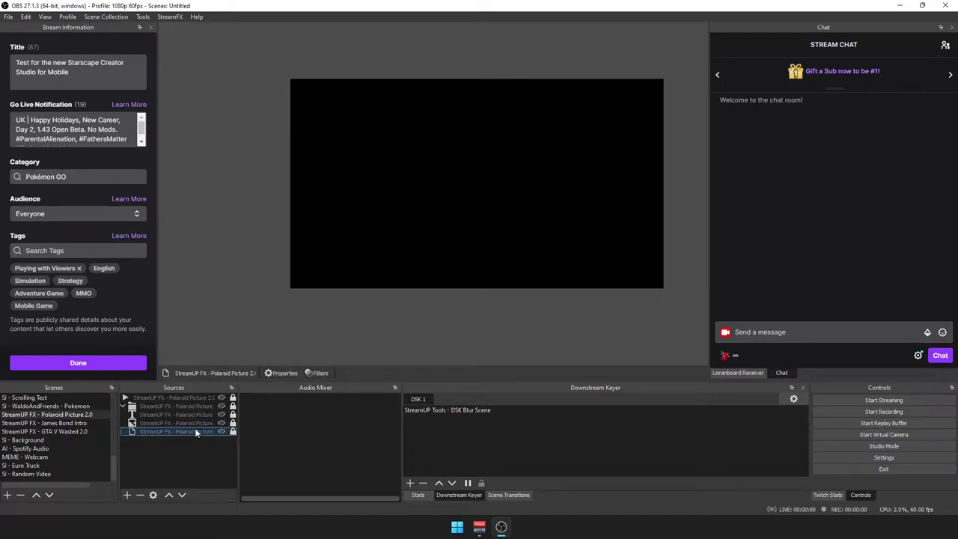
{"action": "left_click", "coordinate": [221, 398]}
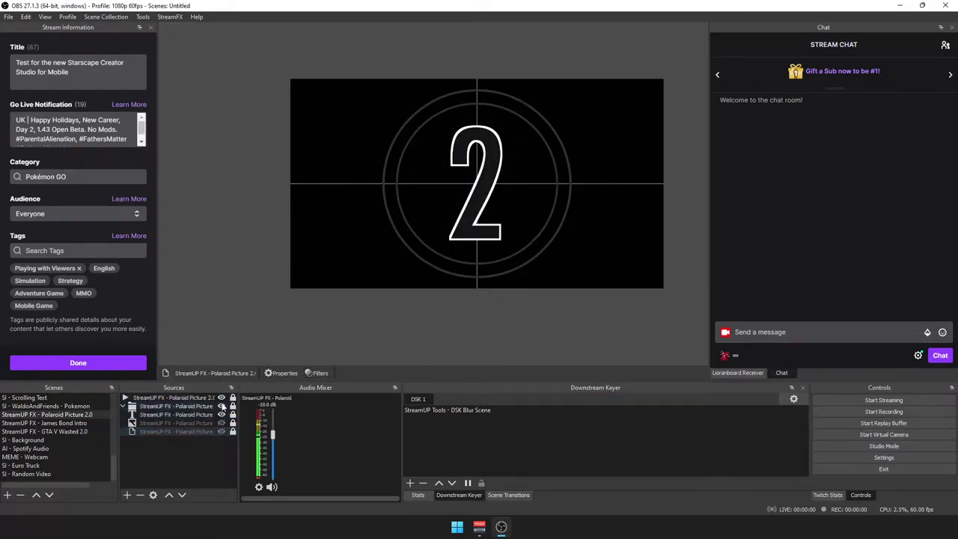
{"action": "left_click", "coordinate": [221, 399]}
{"action": "left_click", "coordinate": [220, 423]}
{"action": "left_click", "coordinate": [221, 432]}
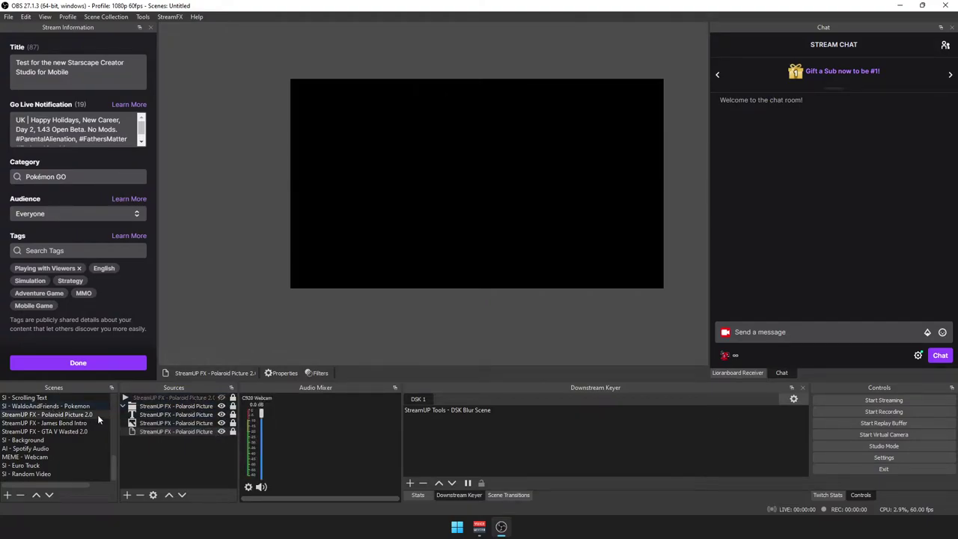
{"action": "double_click", "coordinate": [197, 432]}
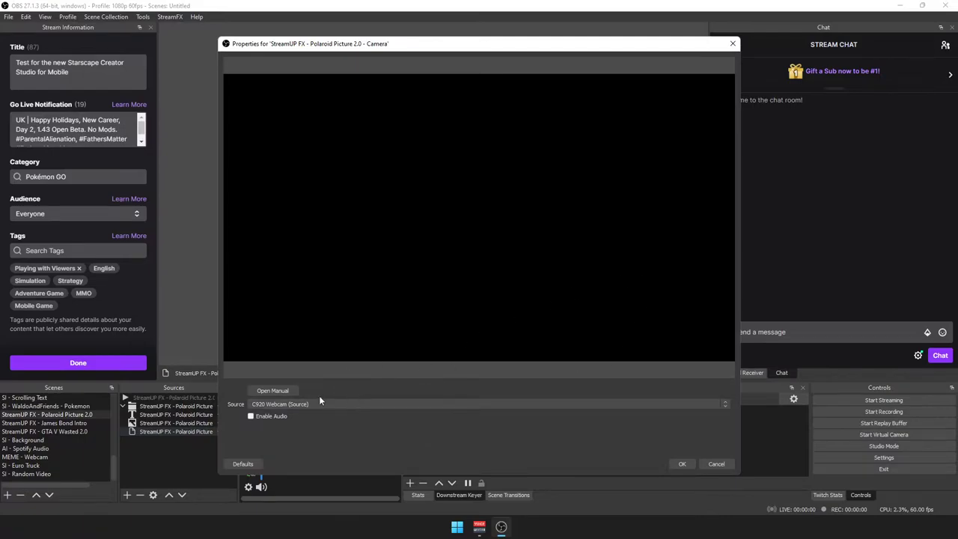
{"action": "left_click", "coordinate": [682, 464]}
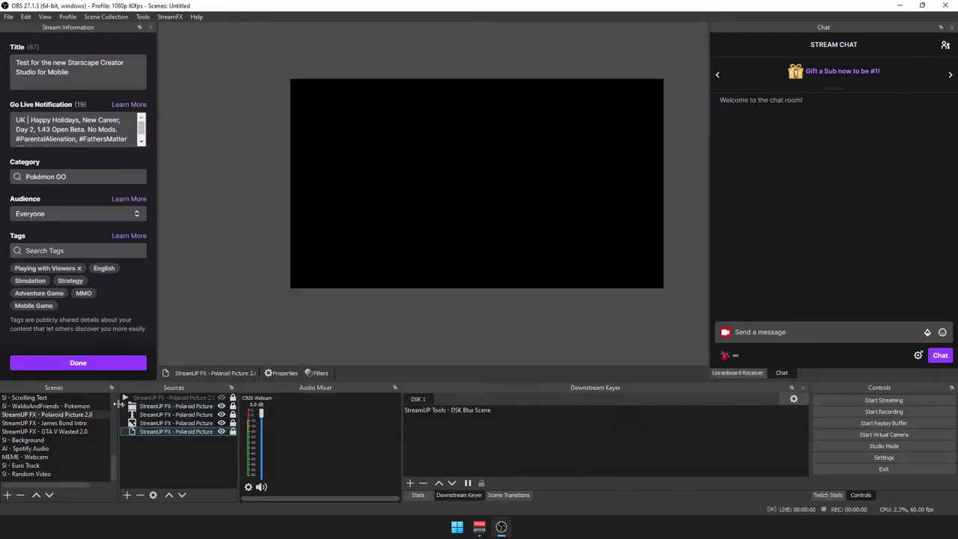
- Set the scene's MS - On move filter Next Move to None and close the filters window
{"action": "right_click", "coordinate": [69, 416]}
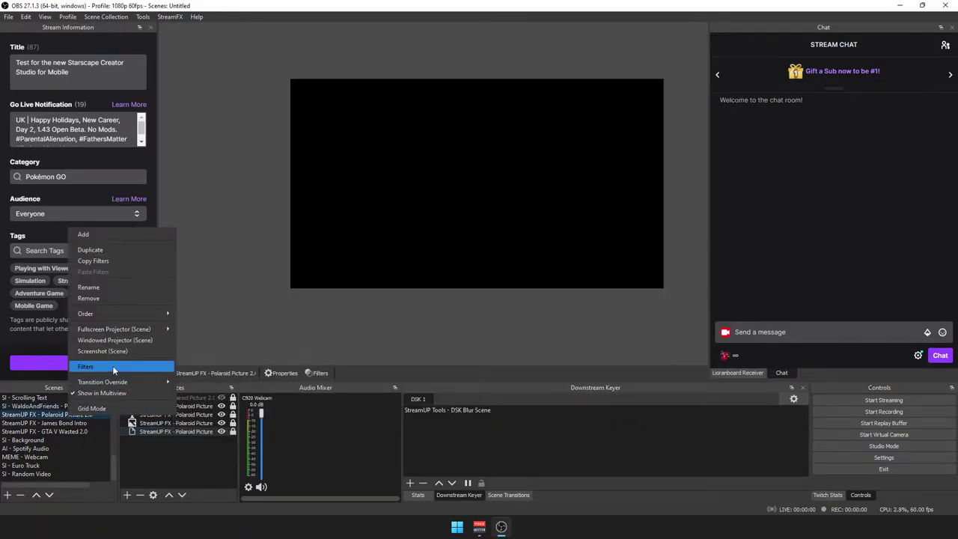
{"action": "left_click", "coordinate": [112, 365]}
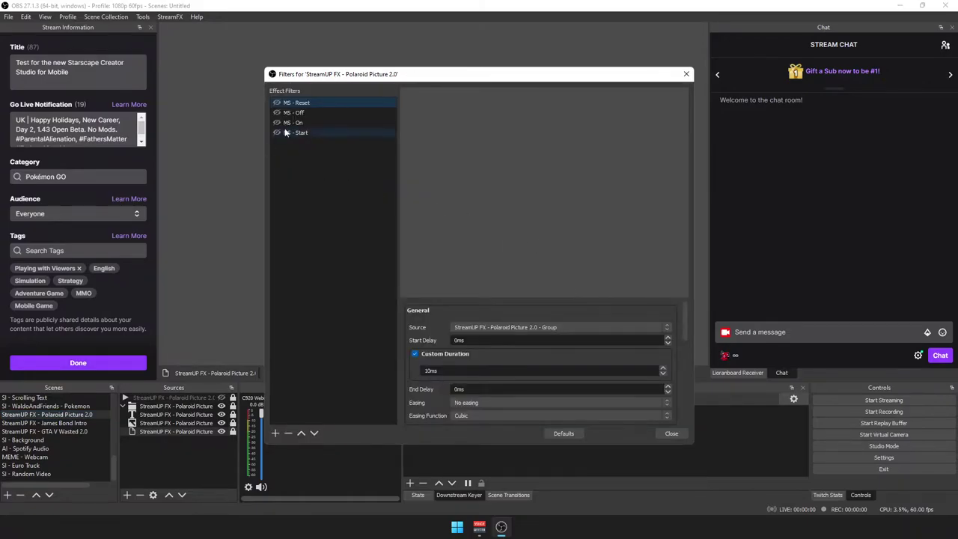
{"action": "scroll", "coordinate": [422, 395], "scroll_direction": "down", "scroll_amount": 2}
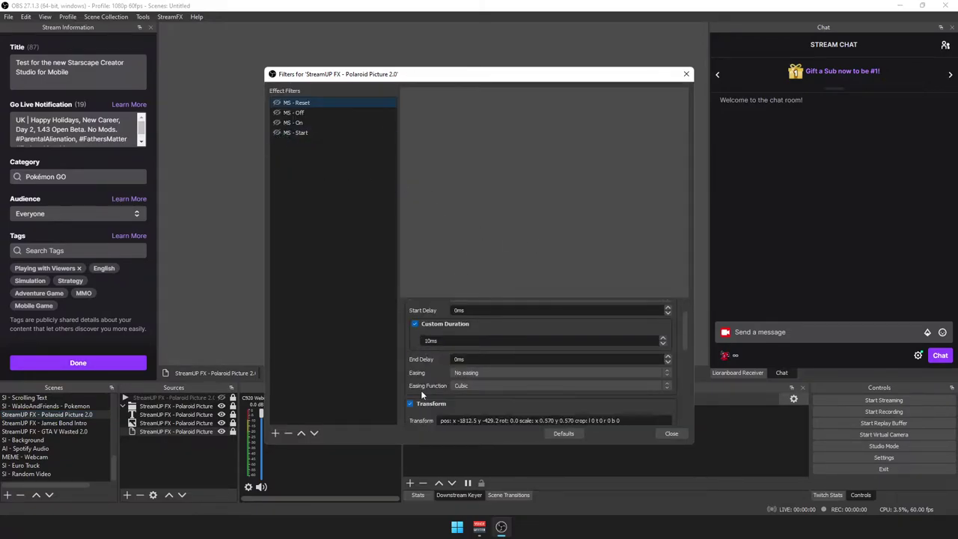
{"action": "left_click", "coordinate": [322, 123]}
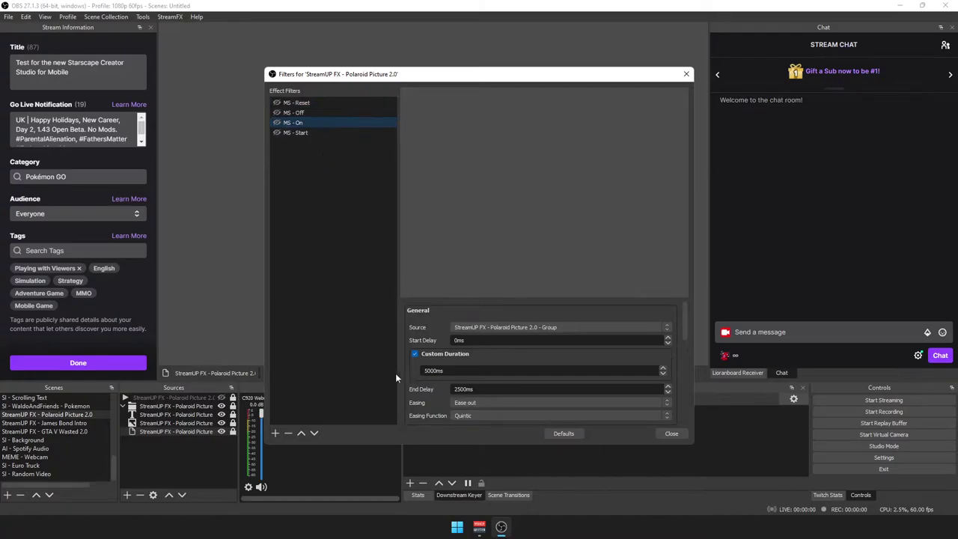
{"action": "scroll", "coordinate": [413, 396], "scroll_direction": "down", "scroll_amount": 6}
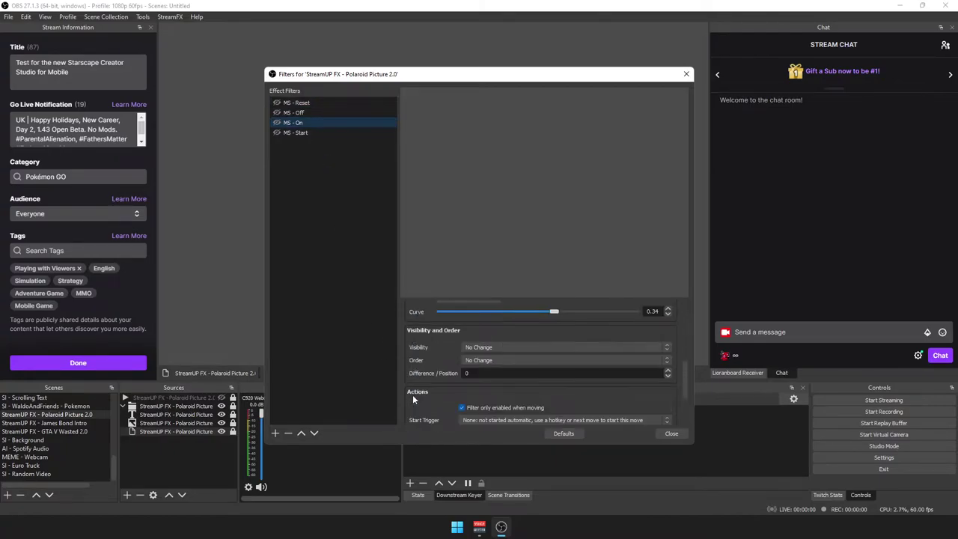
{"action": "scroll", "coordinate": [413, 395], "scroll_direction": "down", "scroll_amount": 2}
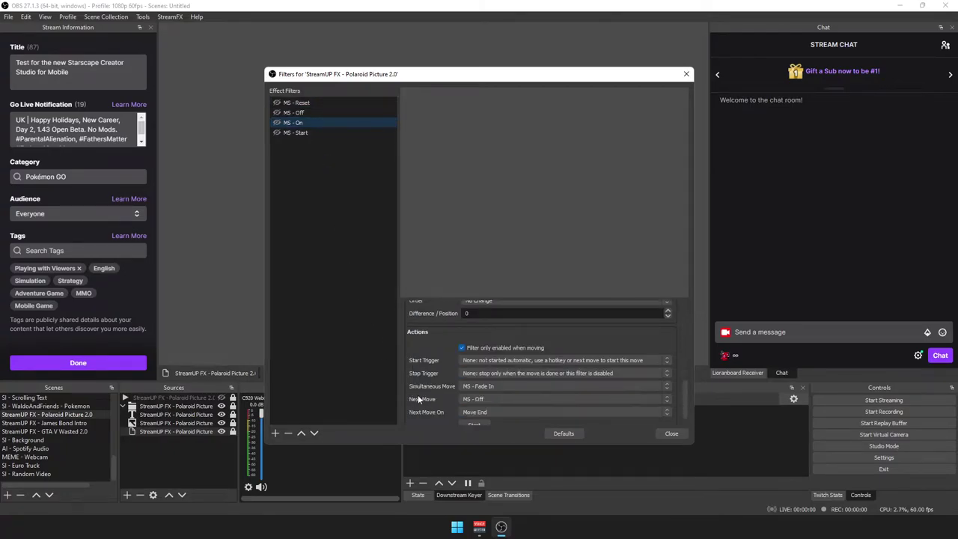
{"action": "left_click", "coordinate": [502, 399]}
{"action": "left_click", "coordinate": [472, 408]}
{"action": "left_click_drag", "start_coordinate": [526, 83], "coordinate": [301, 83]}
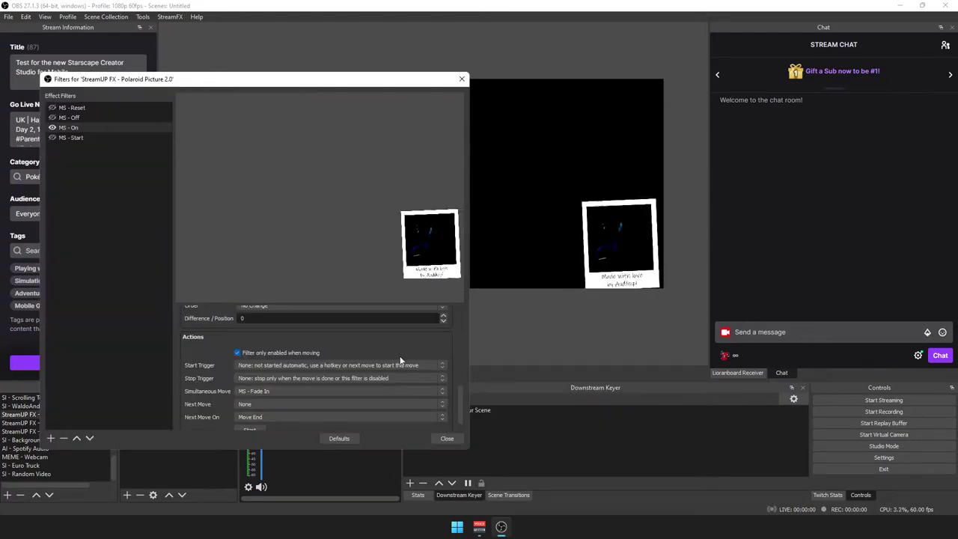
{"action": "left_click", "coordinate": [447, 438]}
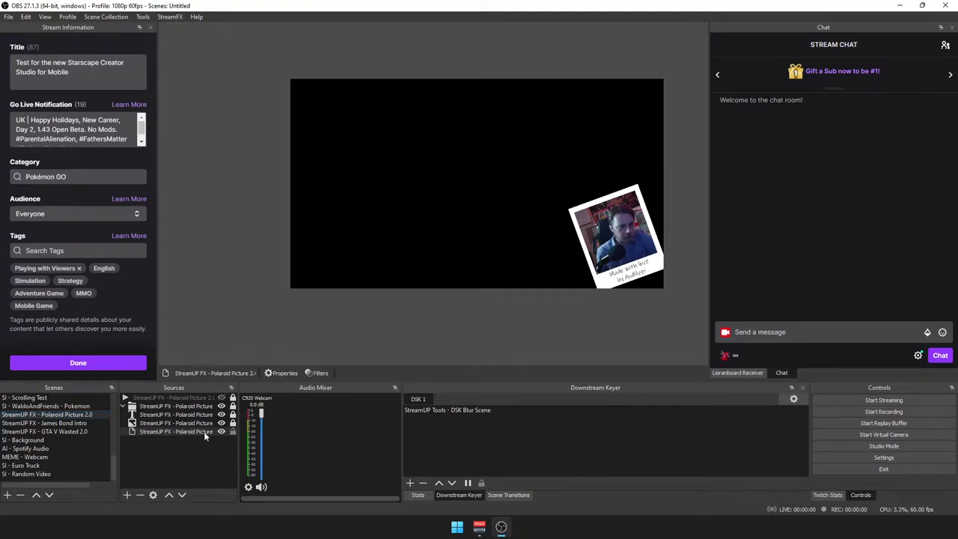
- Select the polaroid Camera source and unlock the top Polaroid source row
{"action": "left_click", "coordinate": [173, 430]}
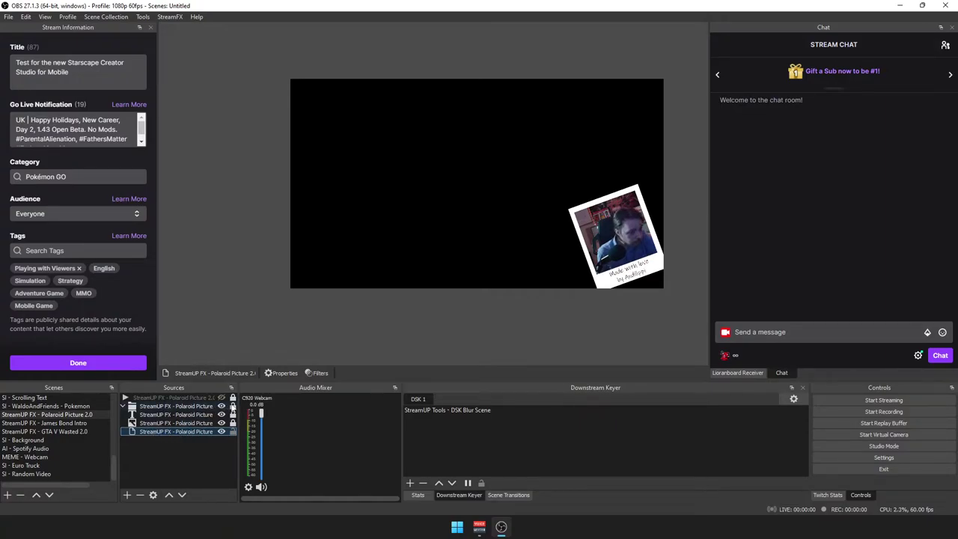
{"action": "left_click", "coordinate": [233, 407]}
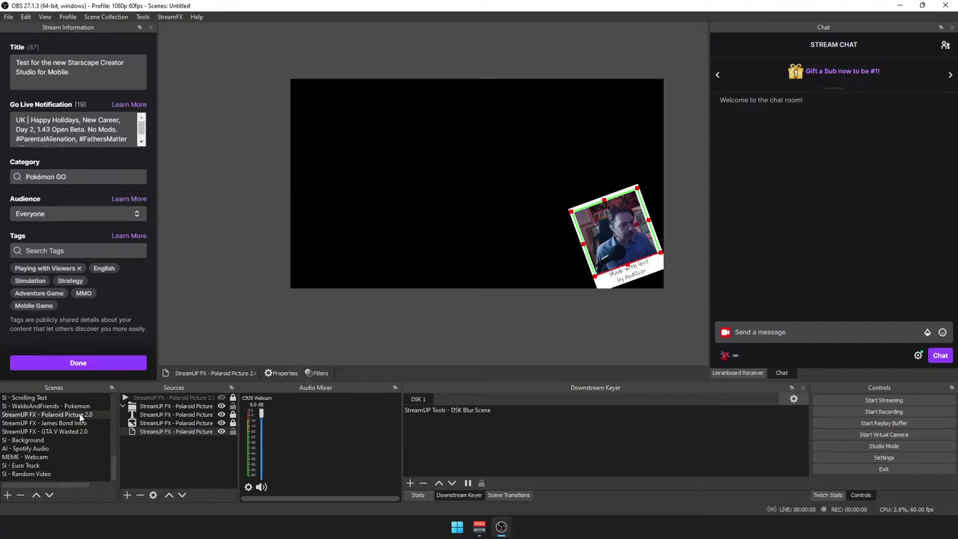
- Set the MS - On filter's Next Move back to MS - Off and close the filters window
{"action": "right_click", "coordinate": [81, 418]}
{"action": "left_click", "coordinate": [113, 364]}
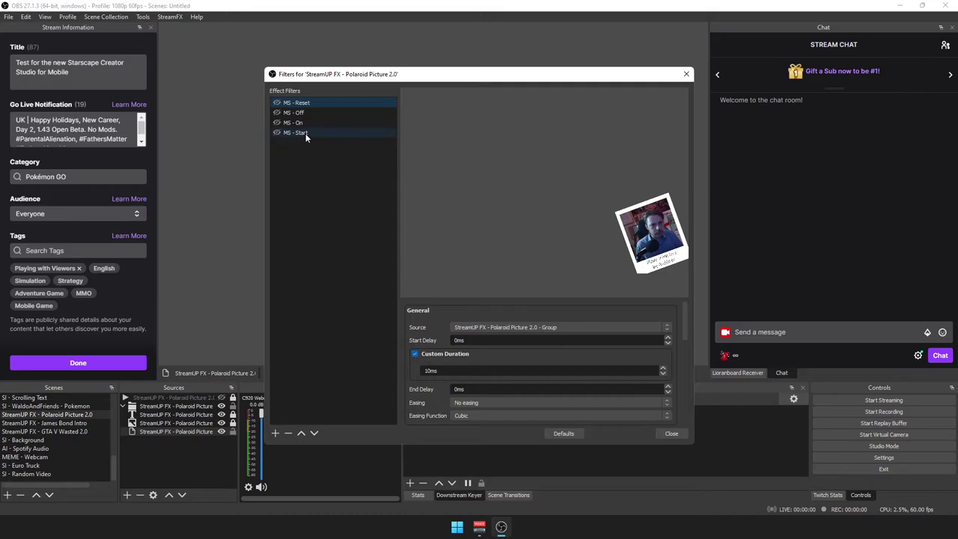
{"action": "left_click", "coordinate": [305, 134]}
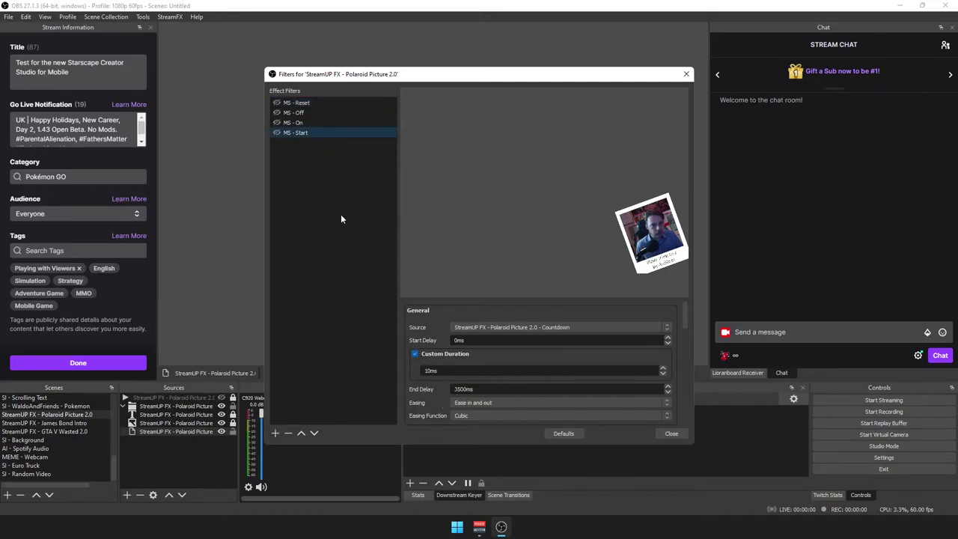
{"action": "left_click", "coordinate": [327, 115]}
{"action": "left_click", "coordinate": [327, 121]}
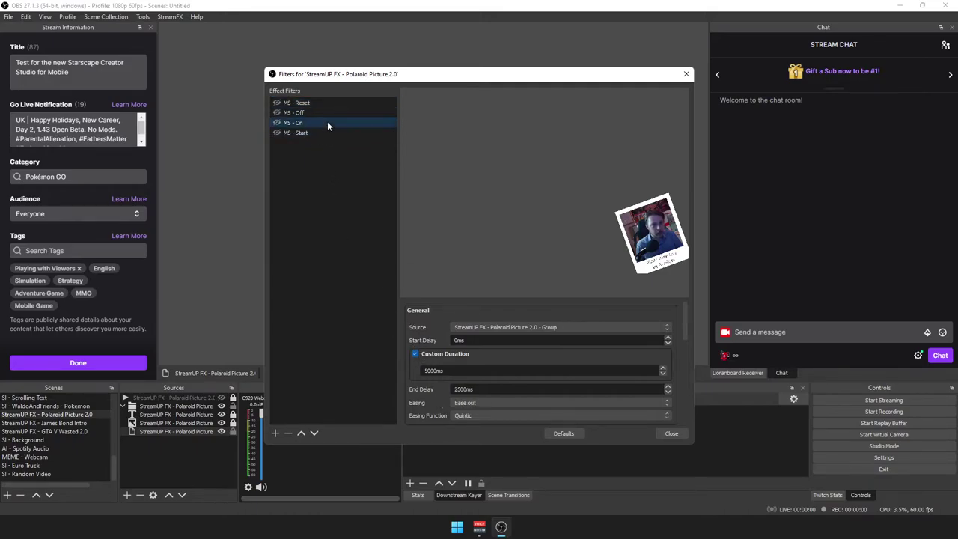
{"action": "scroll", "coordinate": [417, 395], "scroll_direction": "down", "scroll_amount": 6}
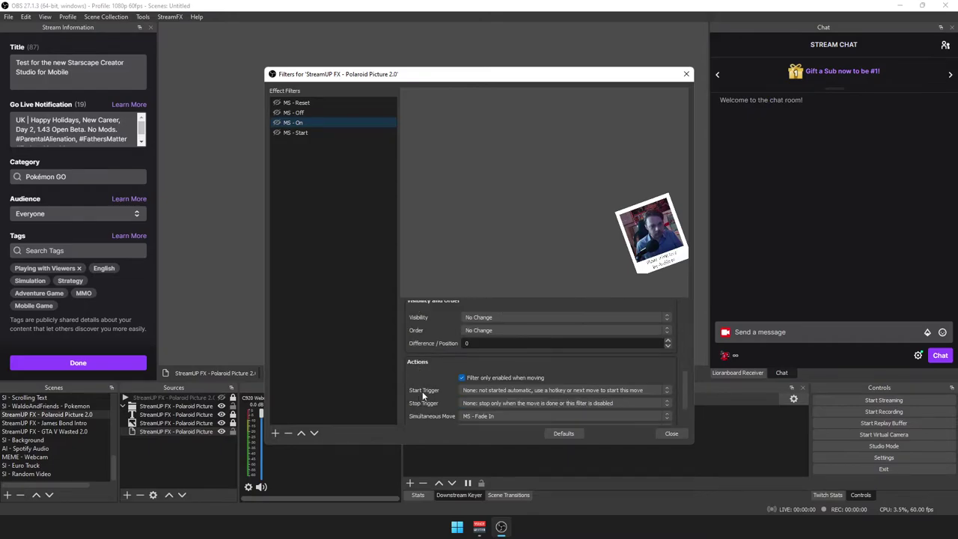
{"action": "scroll", "coordinate": [427, 373], "scroll_direction": "down", "scroll_amount": 2}
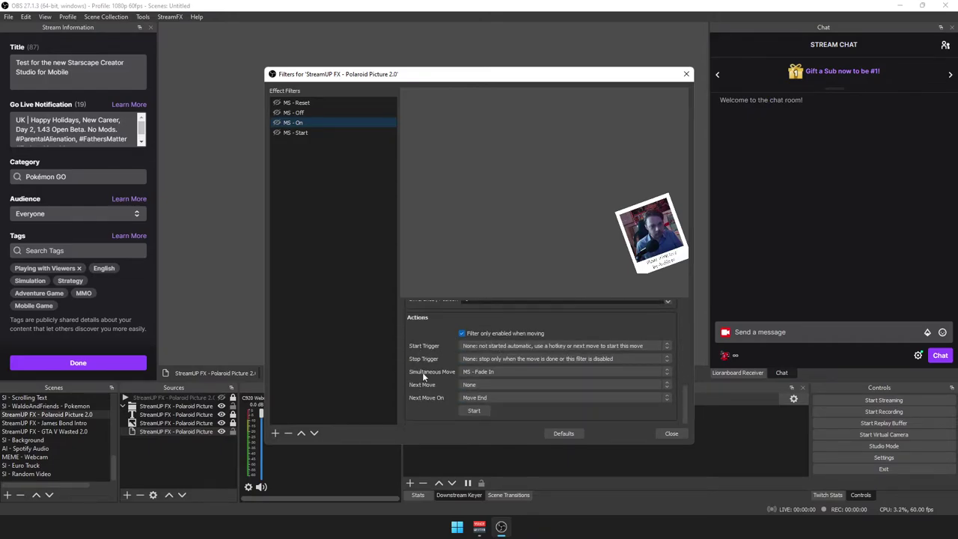
{"action": "left_click", "coordinate": [496, 381]}
{"action": "left_click", "coordinate": [500, 411]}
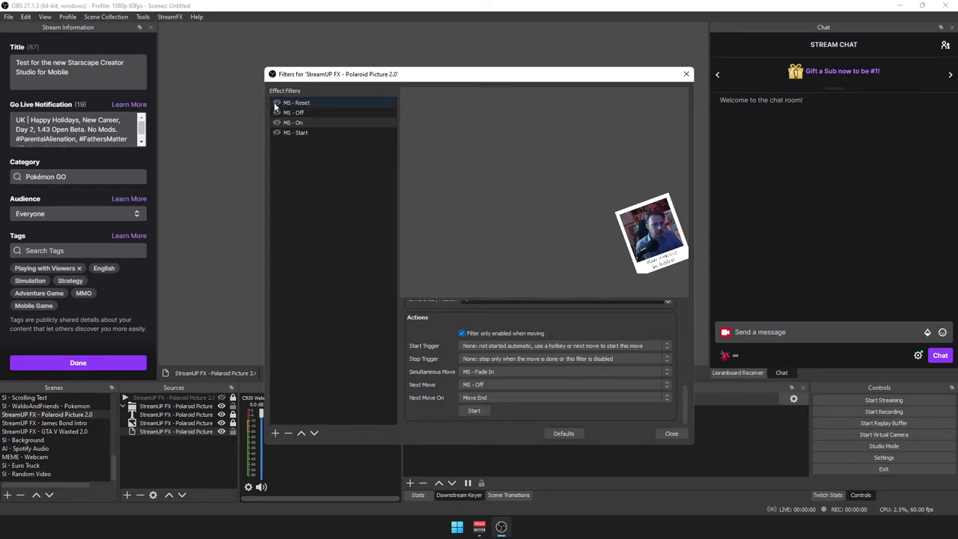
{"action": "left_click", "coordinate": [672, 434]}
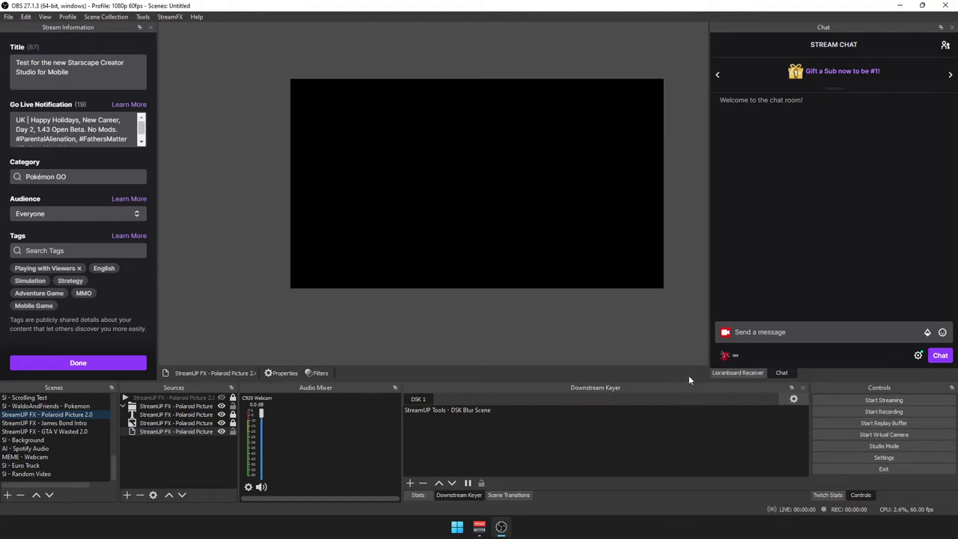
- Redeem the 200-point Polaroid Picture channel-point reward with the message 'test'
{"action": "left_click", "coordinate": [726, 355]}
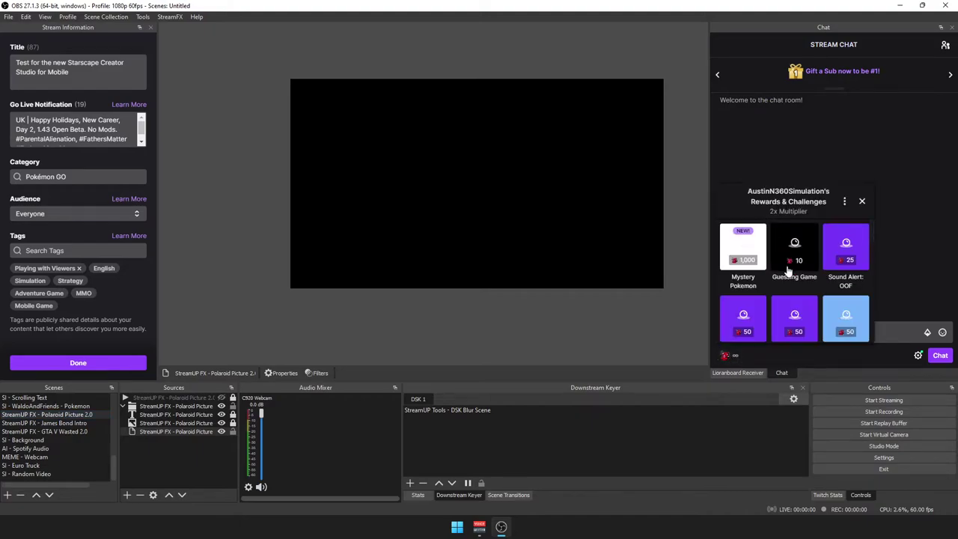
{"action": "scroll", "coordinate": [792, 269], "scroll_direction": "down", "scroll_amount": 3}
{"action": "scroll", "coordinate": [788, 270], "scroll_direction": "up", "scroll_amount": 1}
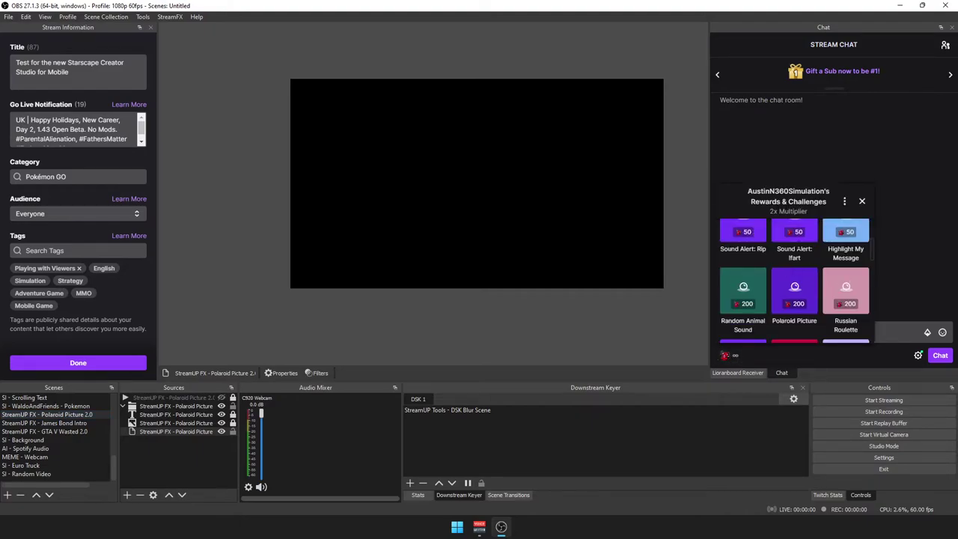
{"action": "left_click", "coordinate": [797, 289]}
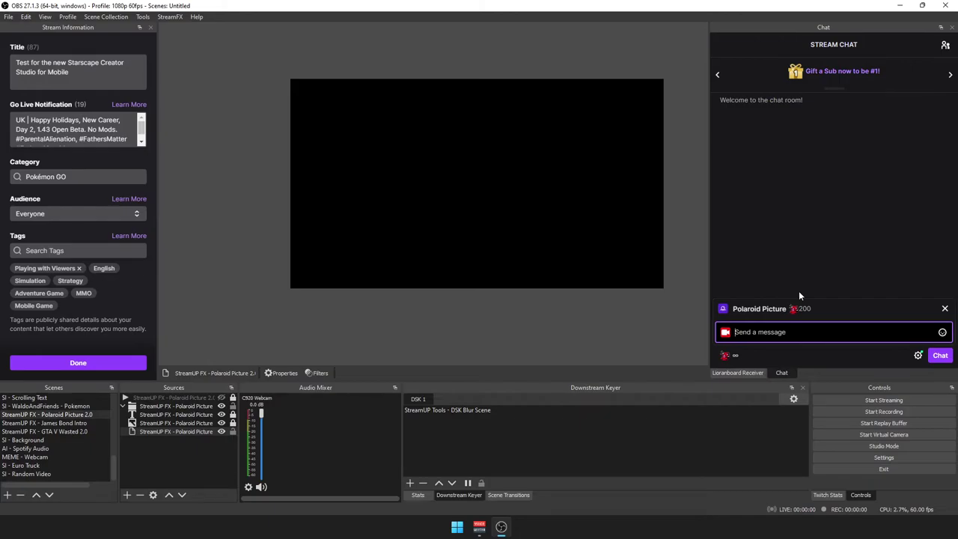
{"action": "type", "text": "test"}
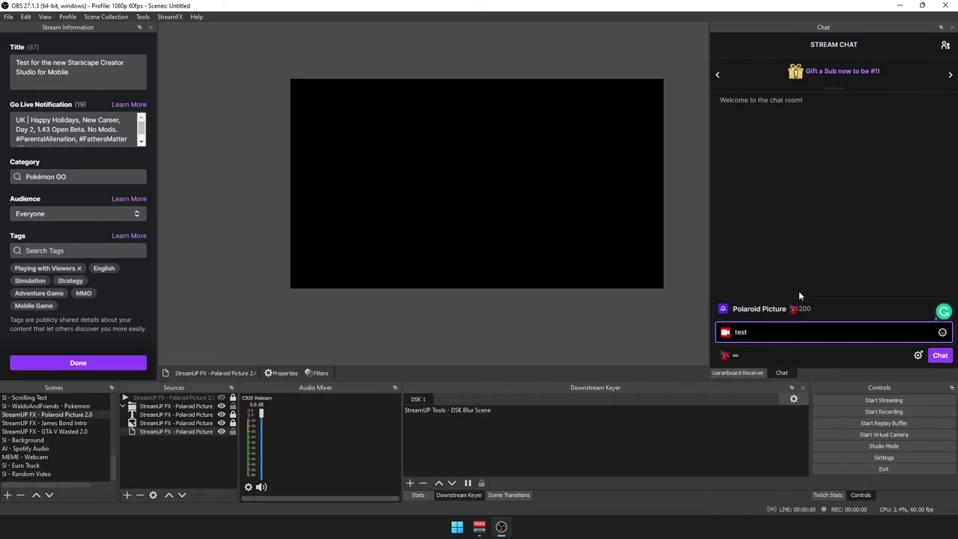
{"action": "key", "text": "Return"}
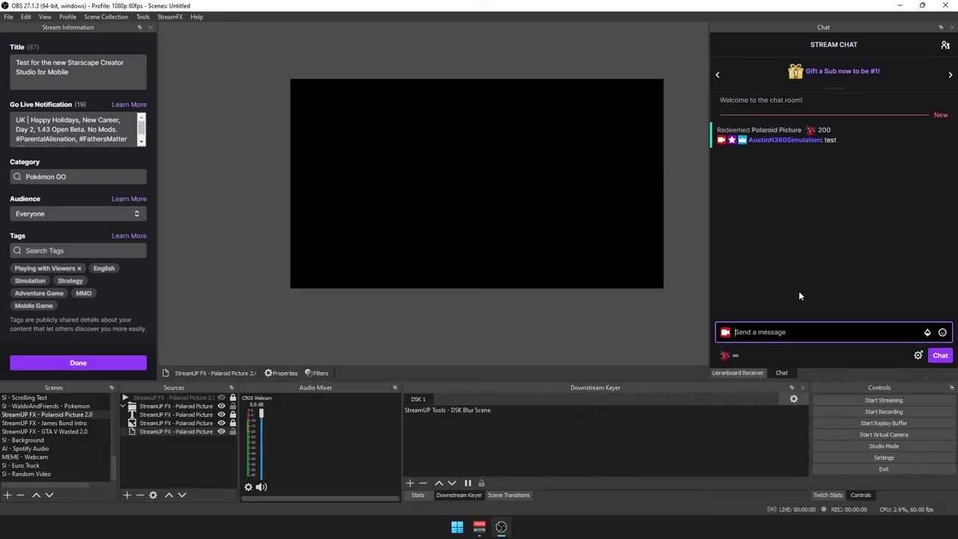
- Hide the three Polaroid Picture sources and the StreamUP FX - Polaroid Picture group
{"action": "left_click", "coordinate": [221, 432]}
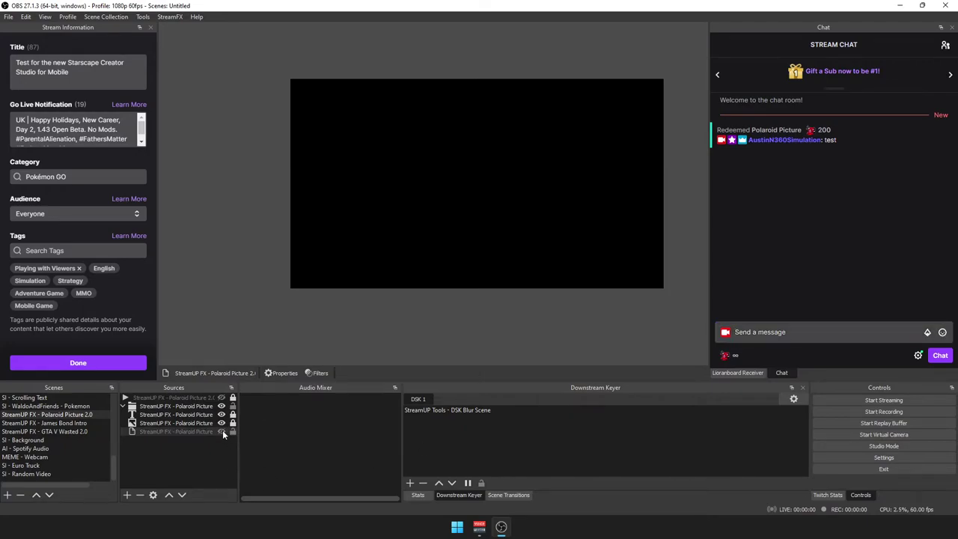
{"action": "left_click", "coordinate": [221, 423]}
{"action": "left_click", "coordinate": [221, 414]}
{"action": "left_click", "coordinate": [221, 406]}
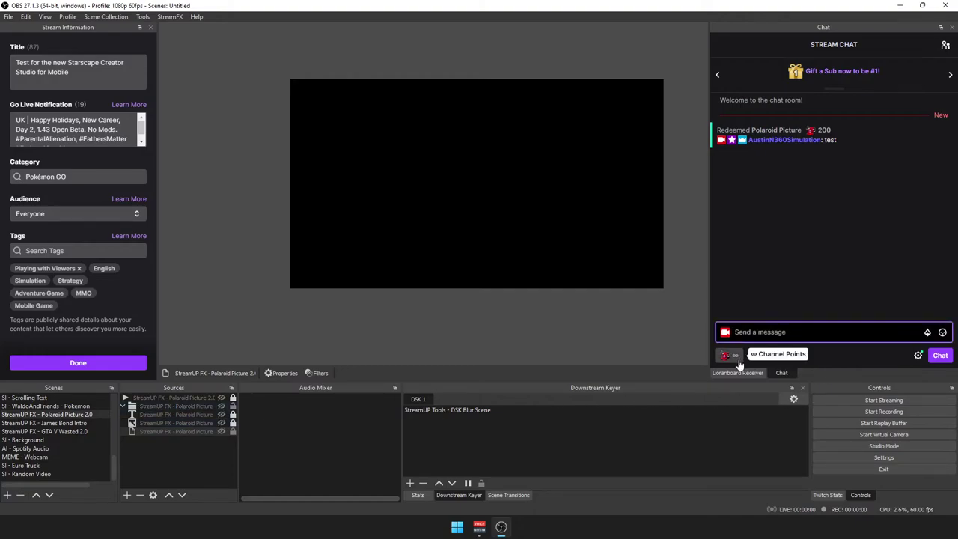
- Reopen the channel-point rewards list in chat and scroll through it
{"action": "left_click", "coordinate": [724, 355]}
{"action": "scroll", "coordinate": [777, 298], "scroll_direction": "down", "scroll_amount": 3}
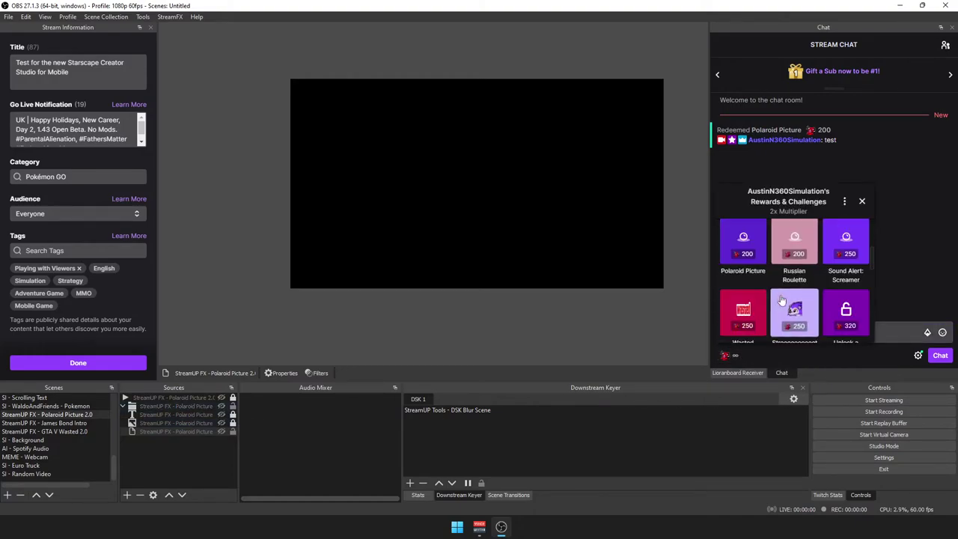
{"action": "scroll", "coordinate": [793, 319], "scroll_direction": "down", "scroll_amount": 3}
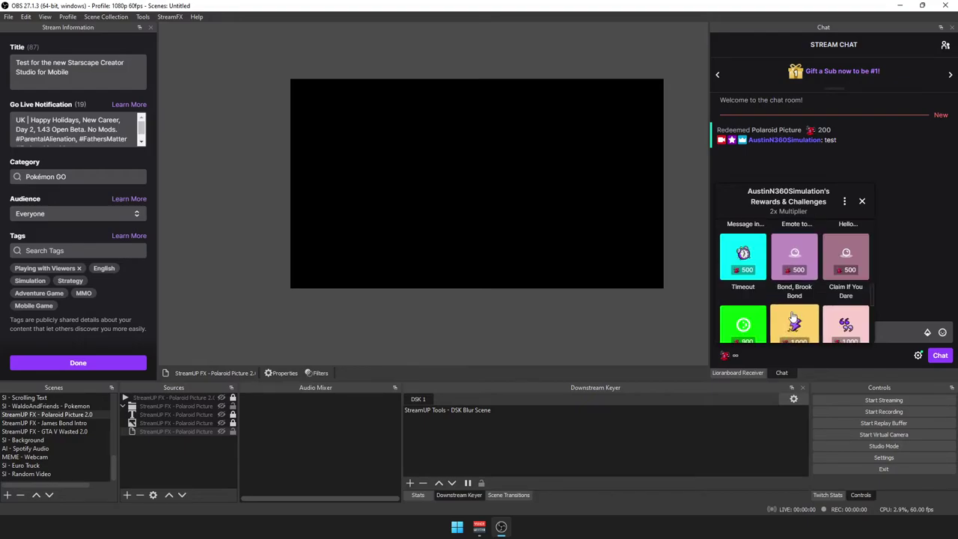
{"action": "scroll", "coordinate": [793, 319], "scroll_direction": "up", "scroll_amount": 3}
{"action": "scroll", "coordinate": [793, 318], "scroll_direction": "up", "scroll_amount": 1}
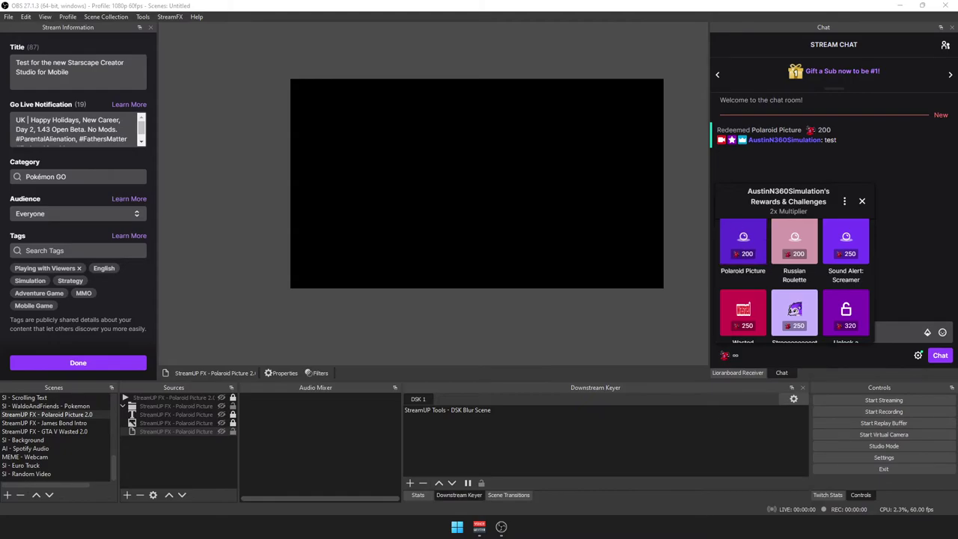
- Move the Streamer.bot window up, then redeem Polaroid Picture again with the message 'test'
{"action": "left_click_drag", "start_coordinate": [248, 297], "coordinate": [233, 213]}
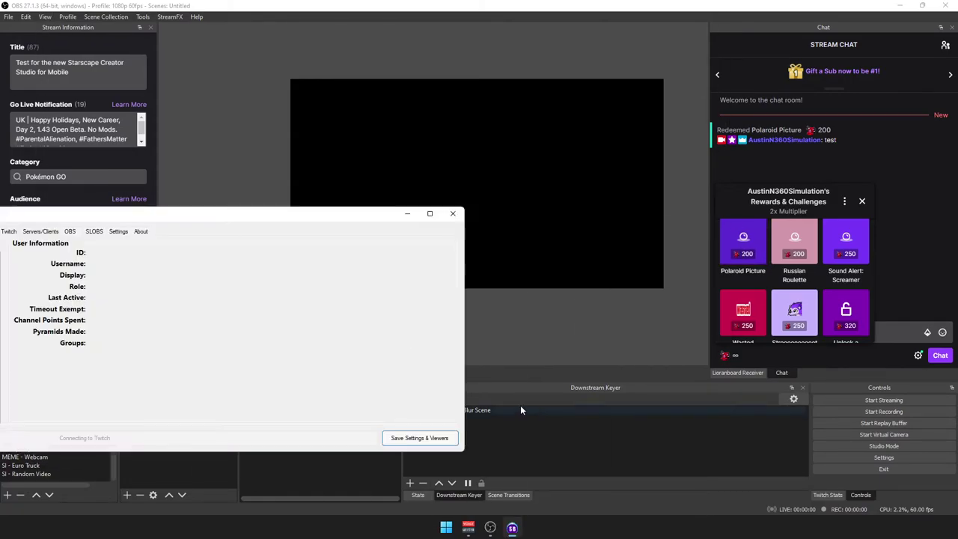
{"action": "left_click", "coordinate": [743, 240]}
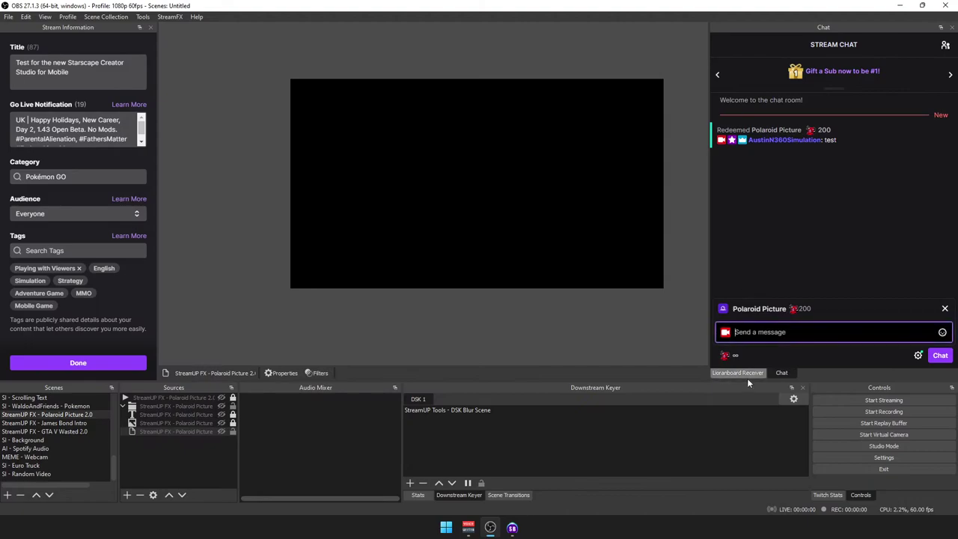
{"action": "type", "text": "test"}
{"action": "key", "text": "Return"}
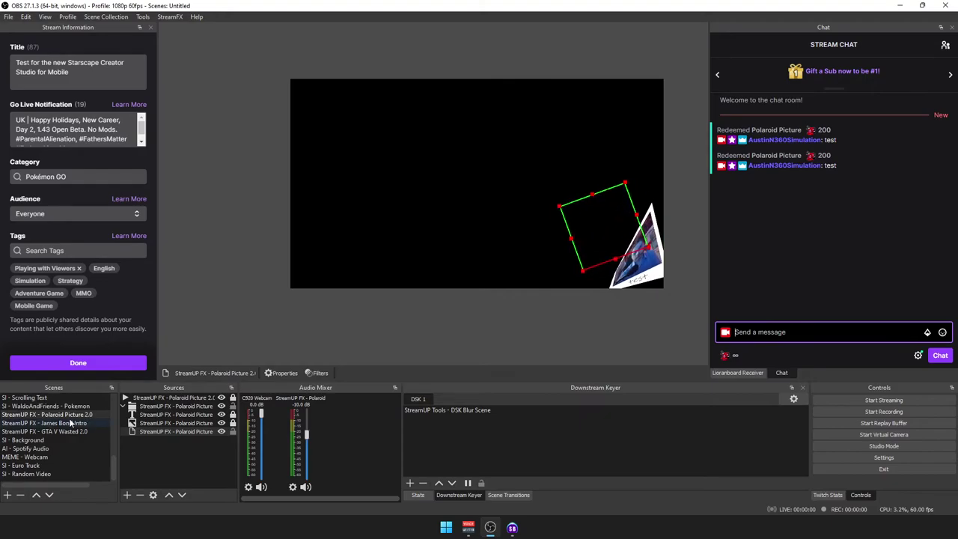
- Preview the StreamUP Tools - DSK Blur Scene and DSK Blur Intermix scenes
{"action": "scroll", "coordinate": [69, 423], "scroll_direction": "up", "scroll_amount": 1}
{"action": "scroll", "coordinate": [69, 423], "scroll_direction": "up", "scroll_amount": 4}
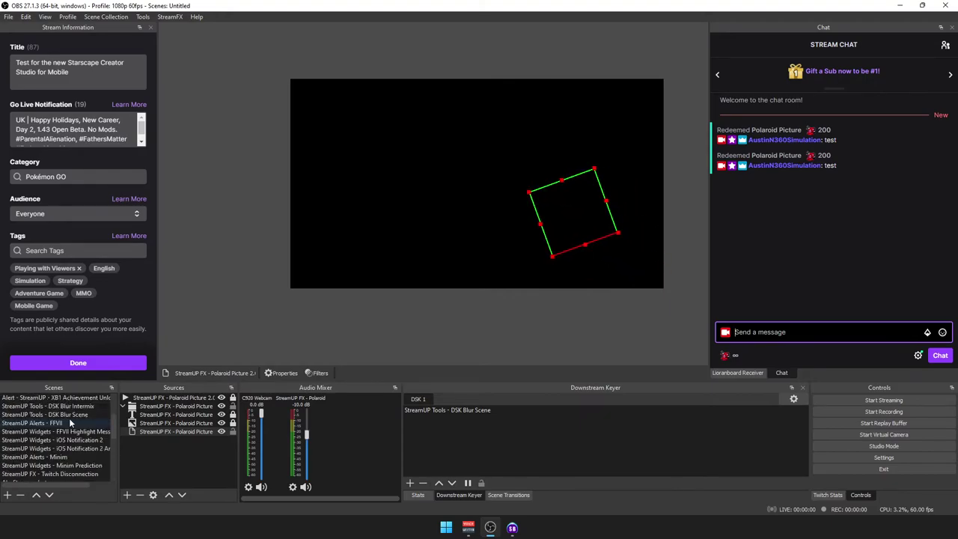
{"action": "left_click", "coordinate": [70, 410]}
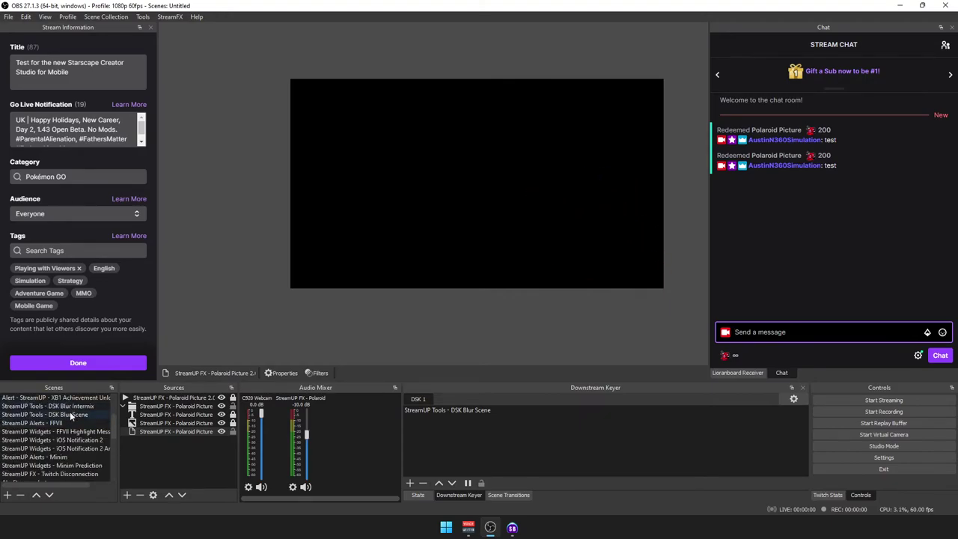
{"action": "left_click", "coordinate": [69, 406]}
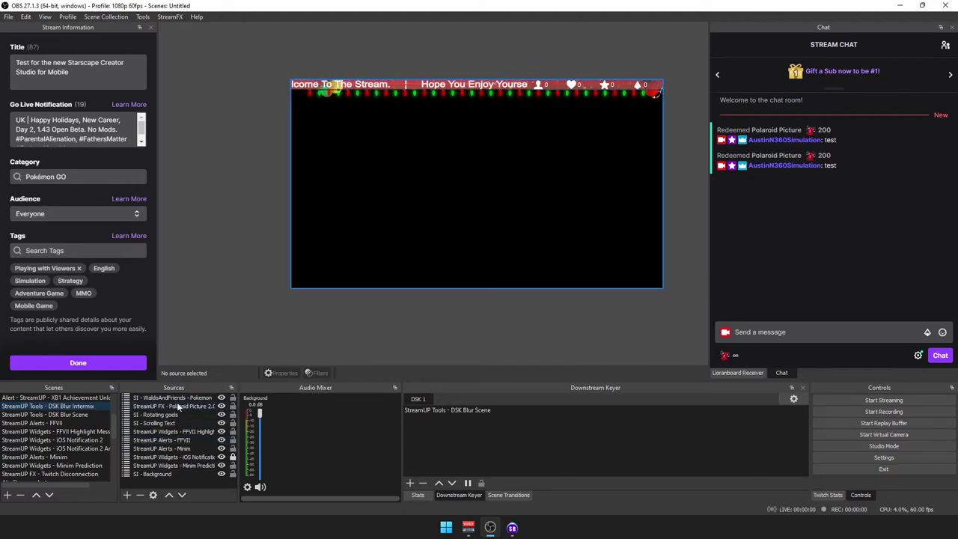
- Check the DSK Blur Scene downstream keyer, then switch to the MEME - Webcam scene
{"action": "left_click", "coordinate": [179, 405]}
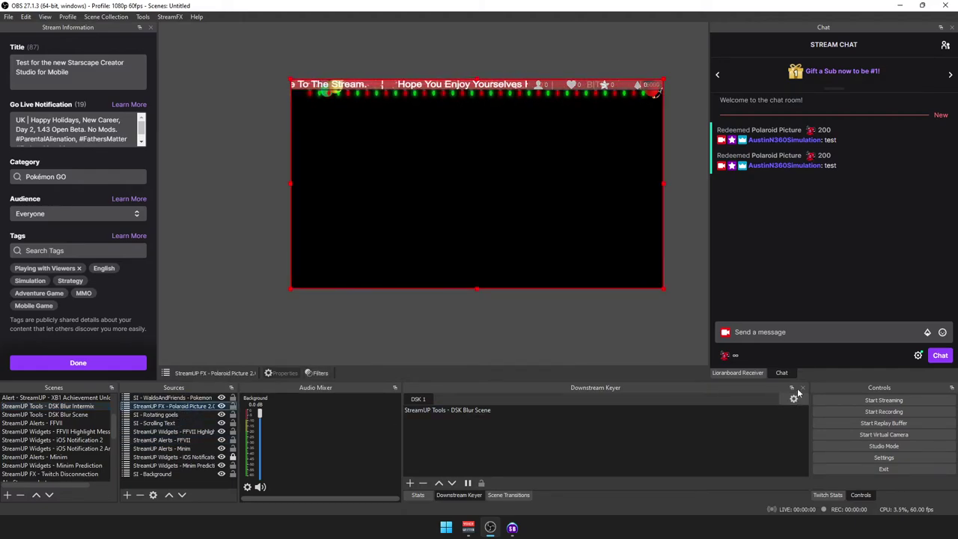
{"action": "left_click", "coordinate": [463, 409]}
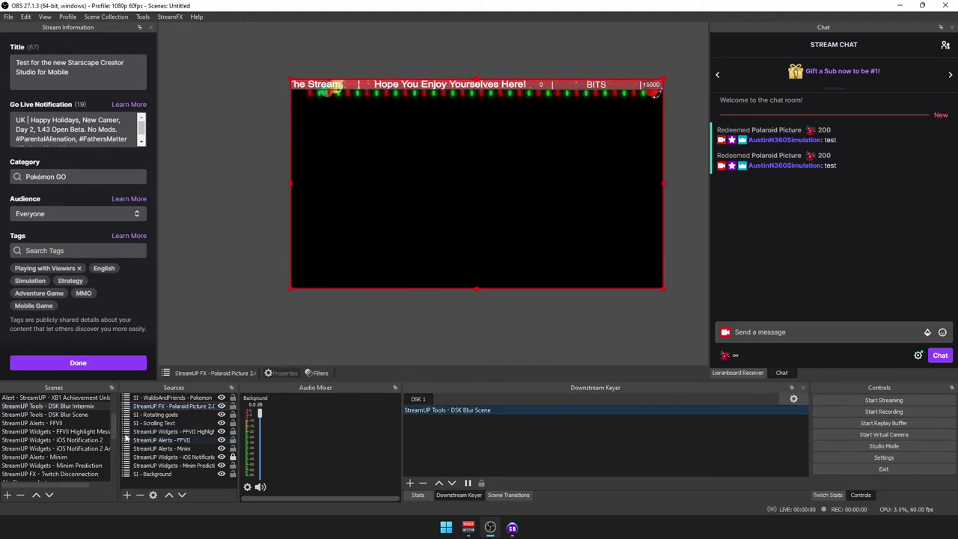
{"action": "scroll", "coordinate": [61, 423], "scroll_direction": "down", "scroll_amount": 5}
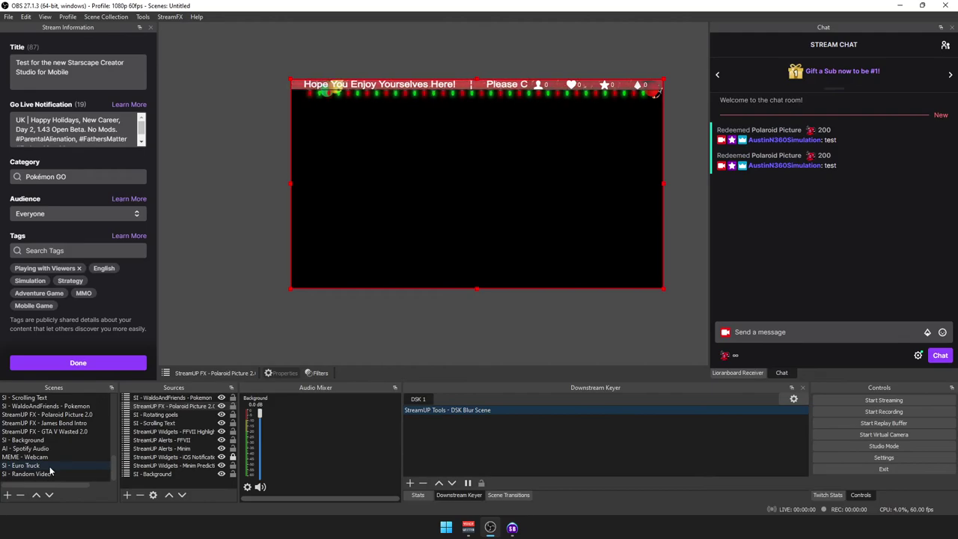
{"action": "left_click", "coordinate": [52, 457]}
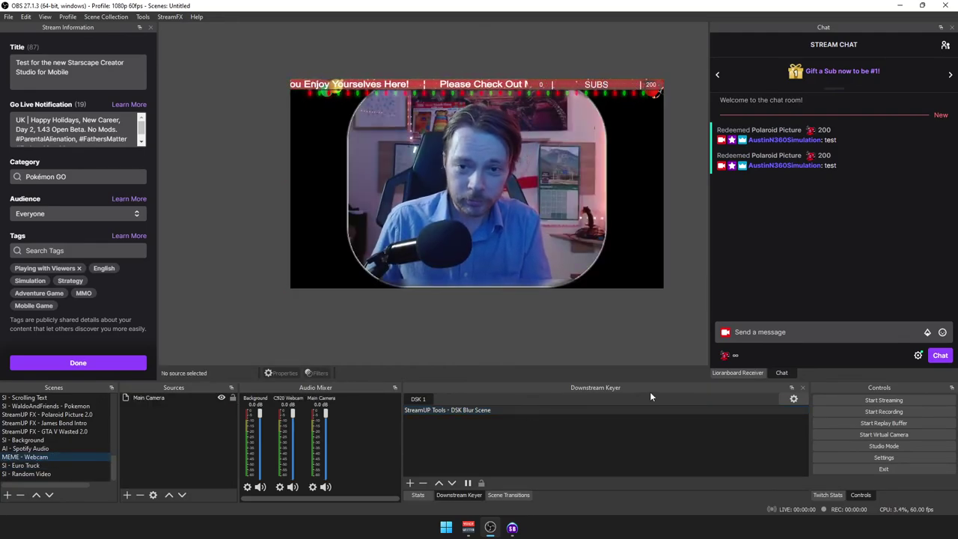
- Redeem Polaroid Picture a third time with the message 'test' over the webcam scene
{"action": "left_click", "coordinate": [725, 355]}
{"action": "scroll", "coordinate": [795, 273], "scroll_direction": "down", "scroll_amount": 5}
{"action": "scroll", "coordinate": [802, 283], "scroll_direction": "down", "scroll_amount": 2}
{"action": "scroll", "coordinate": [805, 287], "scroll_direction": "down", "scroll_amount": 2}
{"action": "scroll", "coordinate": [805, 287], "scroll_direction": "down", "scroll_amount": 2}
{"action": "scroll", "coordinate": [795, 286], "scroll_direction": "down", "scroll_amount": 1}
{"action": "scroll", "coordinate": [794, 287], "scroll_direction": "up", "scroll_amount": 3}
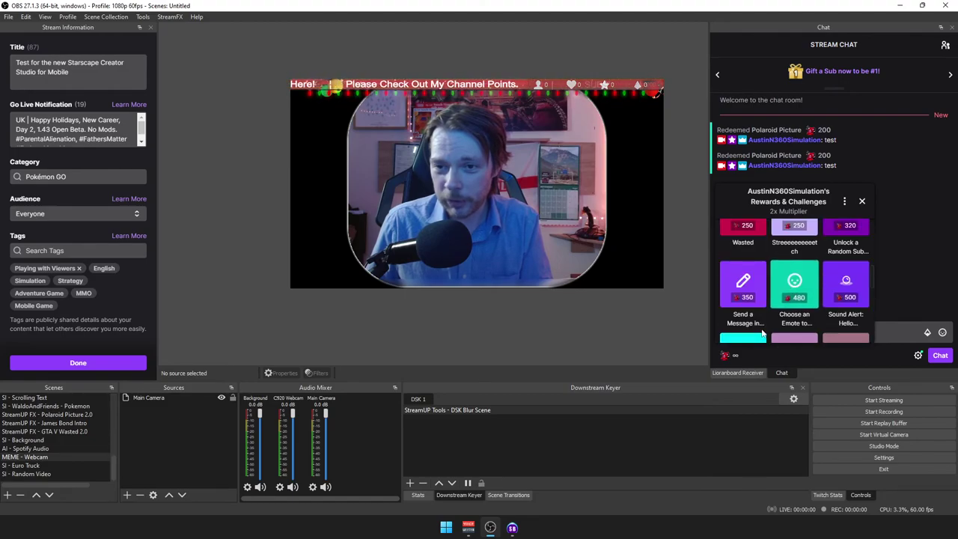
{"action": "scroll", "coordinate": [795, 287], "scroll_direction": "up", "scroll_amount": 3}
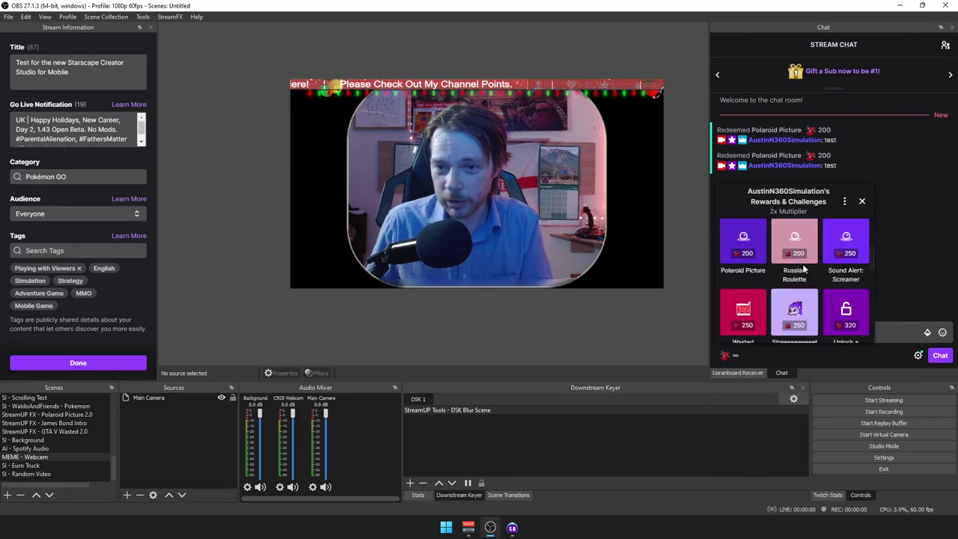
{"action": "left_click", "coordinate": [756, 243]}
{"action": "type", "text": "test"}
{"action": "key", "text": "Return"}
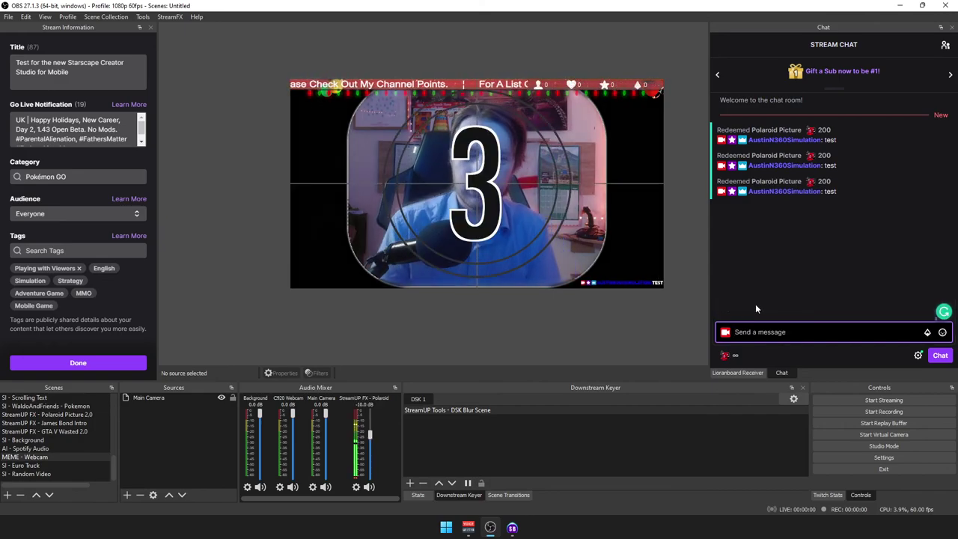